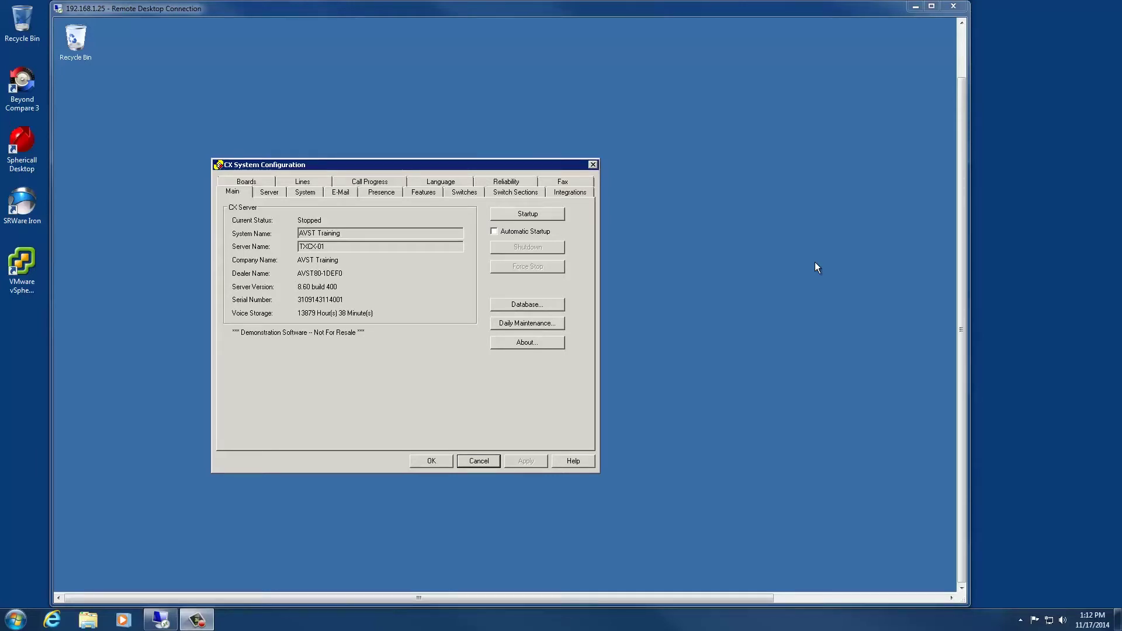
Review the Installed Features list on the Features tab, then close CX System Configuration.
click(423, 192)
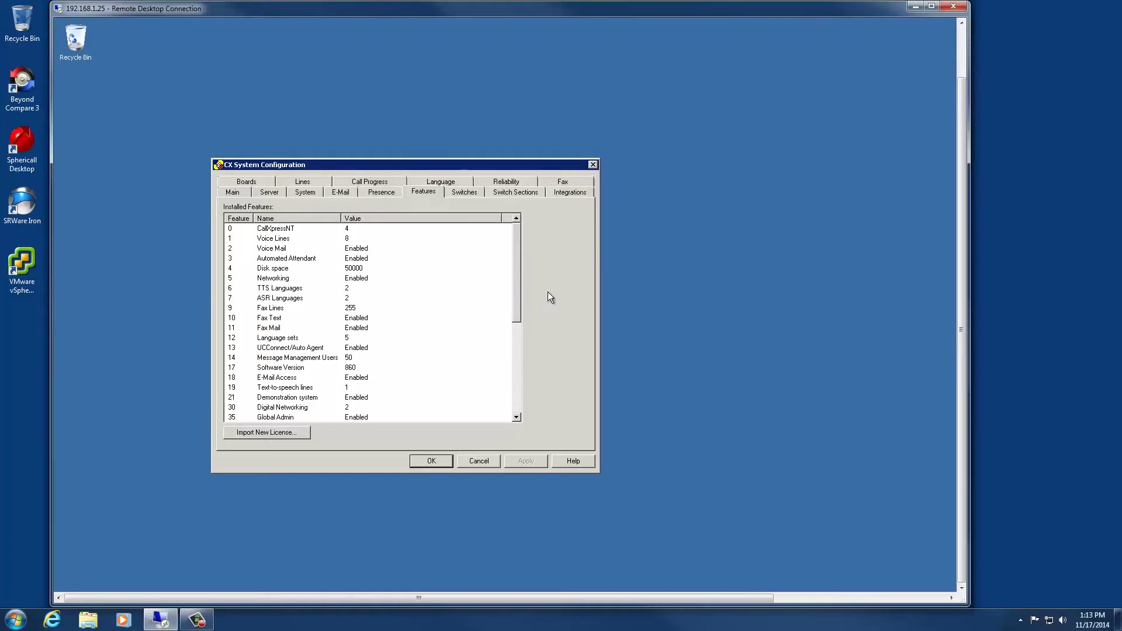
drag(515, 251, 514, 313)
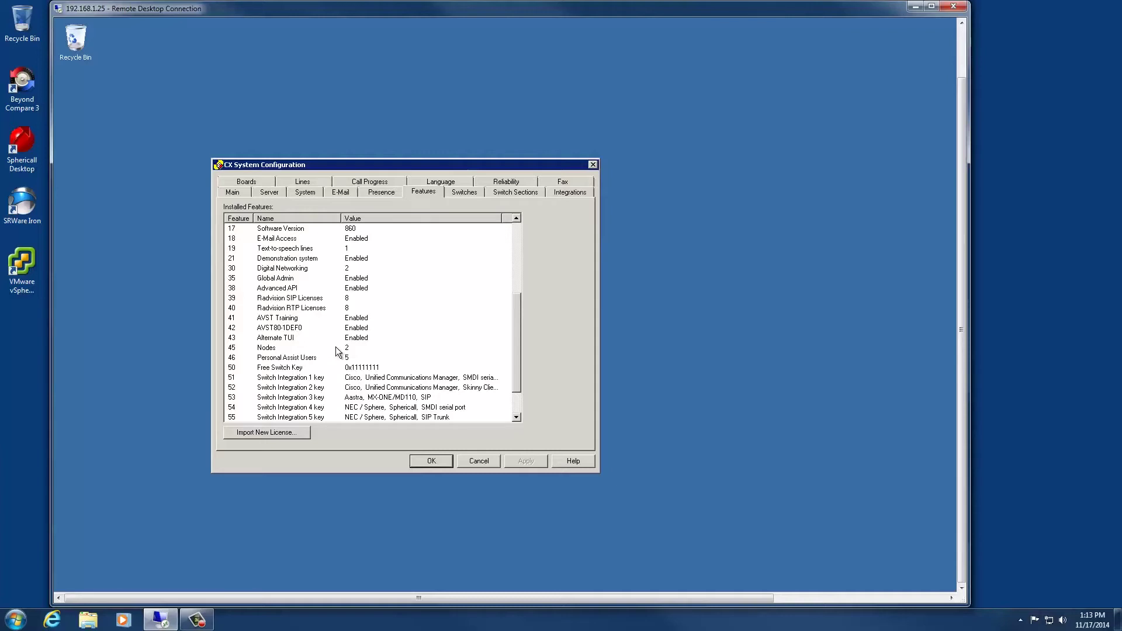
click(478, 461)
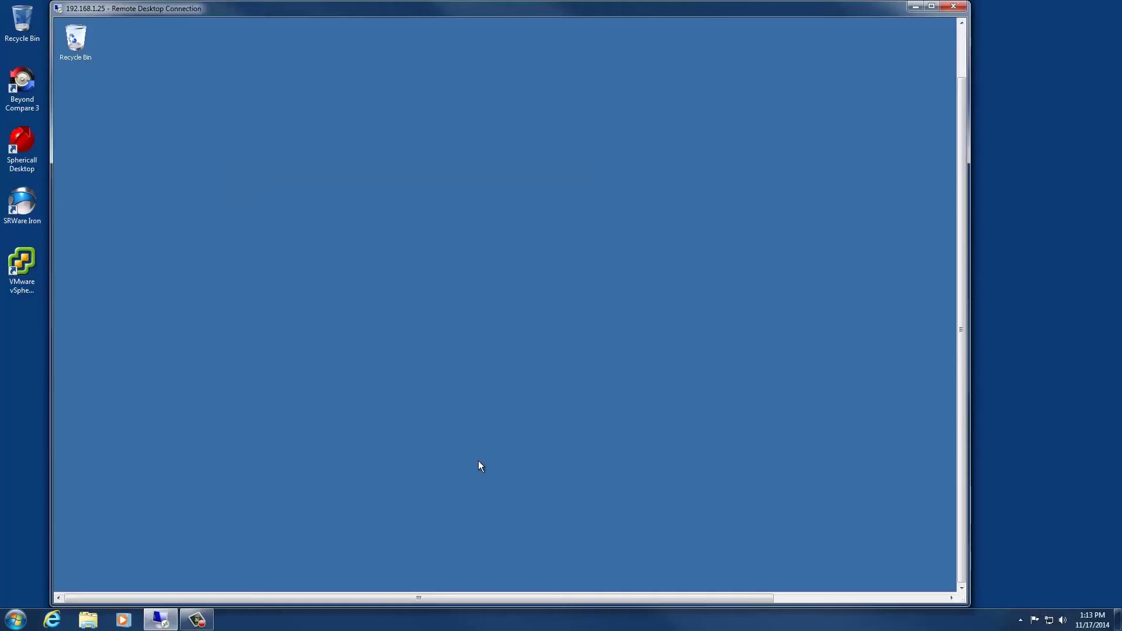
Run the start file in D:\Software\CX860-400 to open the AVST CX 8.60 install menu, then close Explorer.
mouse_move(469, 591)
mouse_move(313, 591)
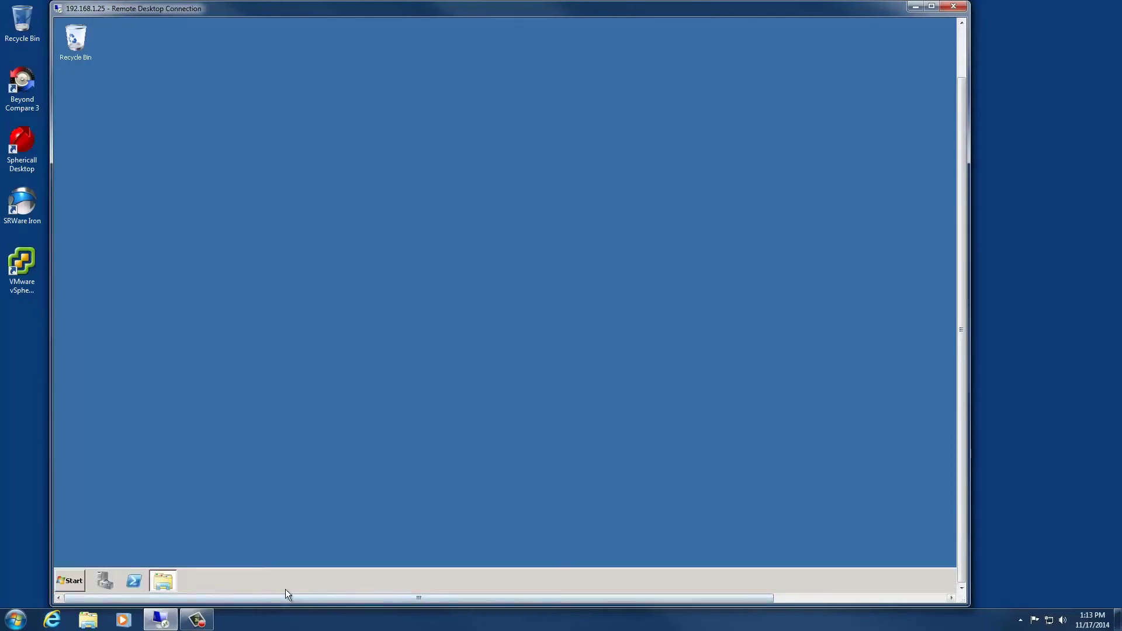
click(173, 579)
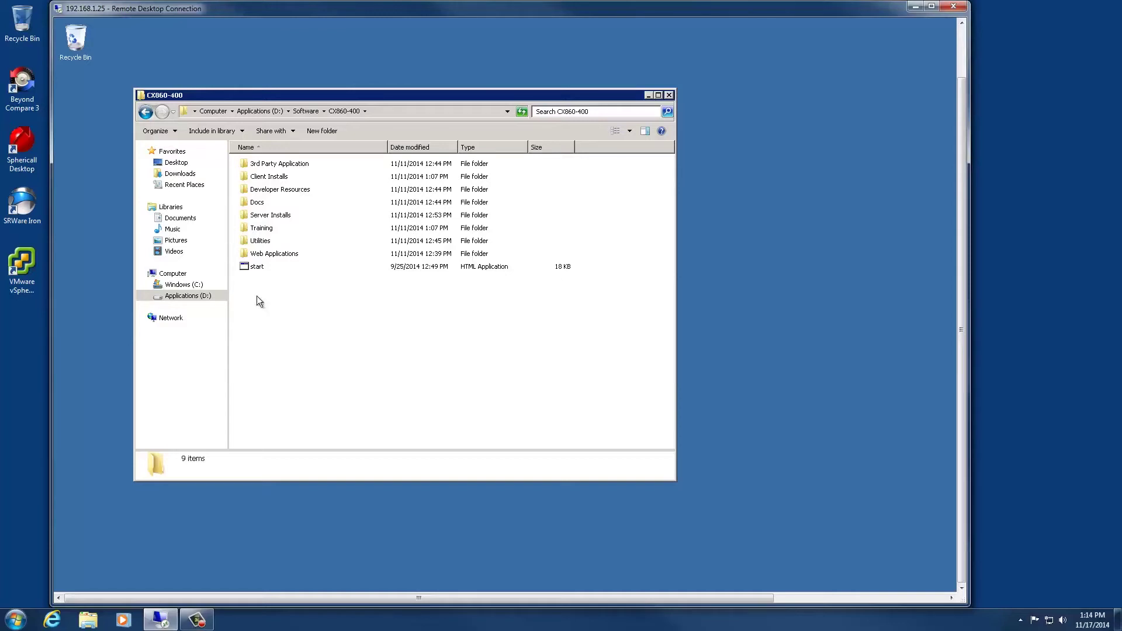
double_click(258, 268)
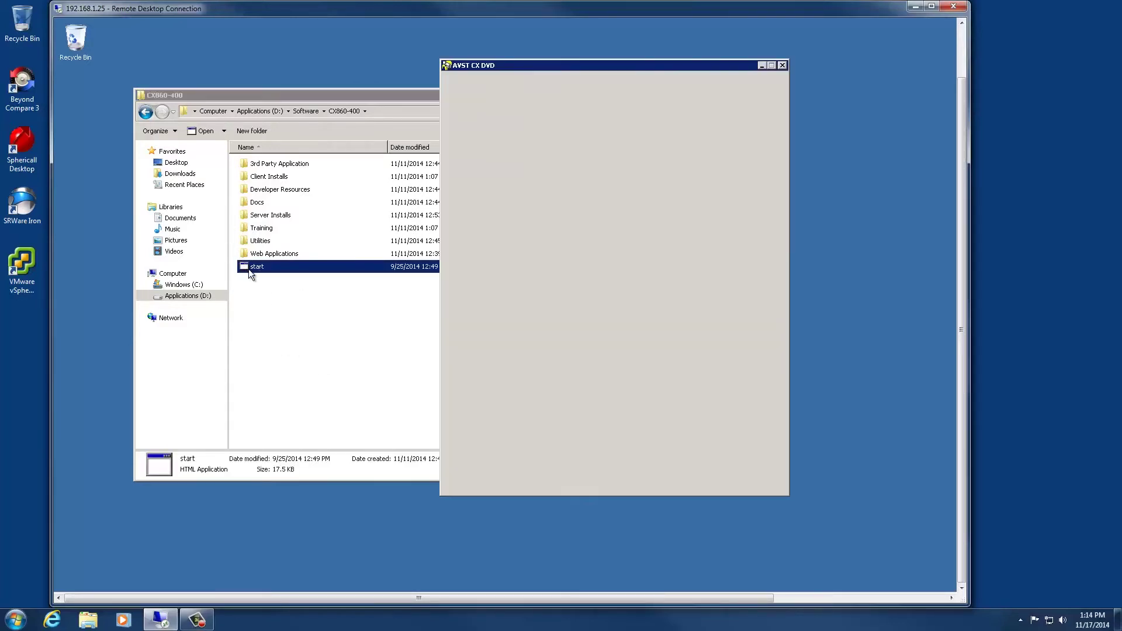
click(418, 96)
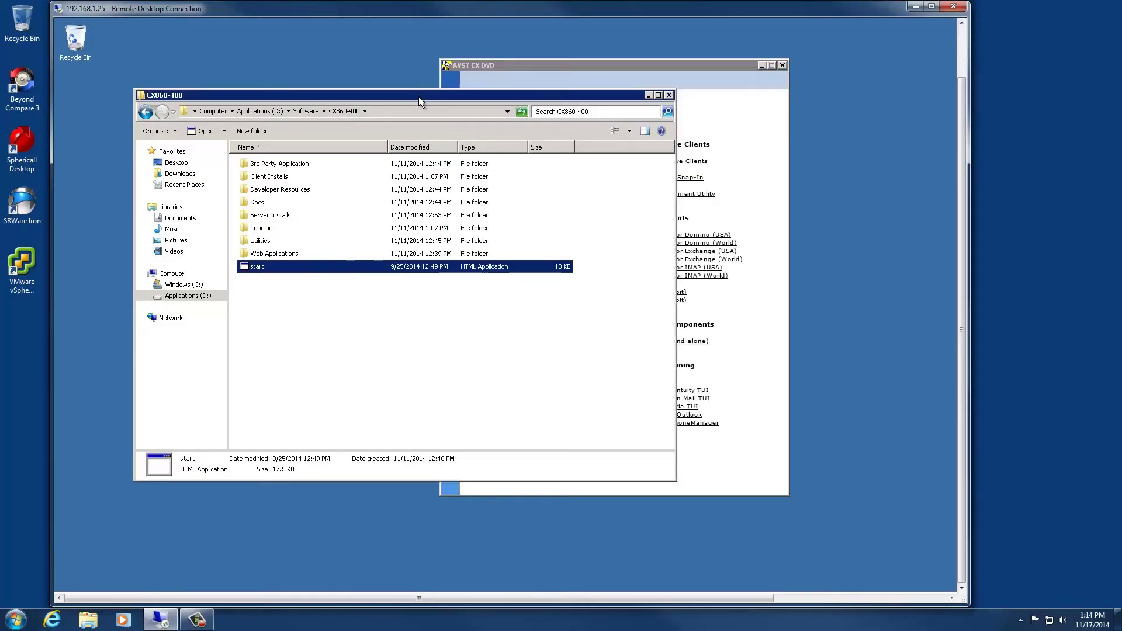
click(669, 94)
drag(645, 68, 460, 74)
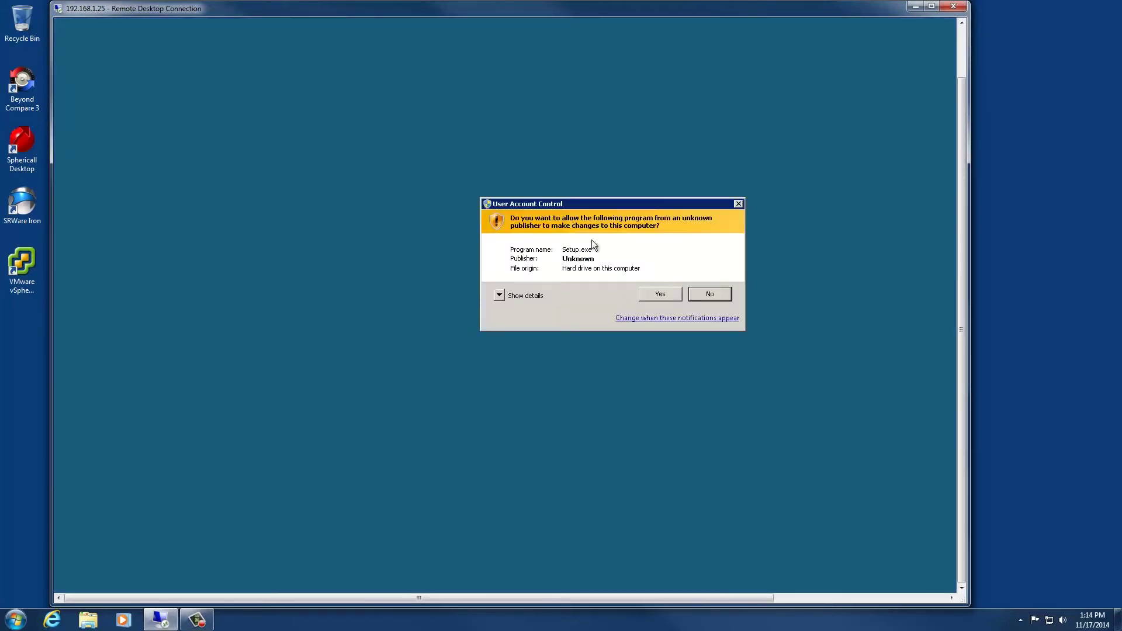
Install the License Management Utility to the default C:\Program Files (x86)\AVST folder and launch it.
click(677, 290)
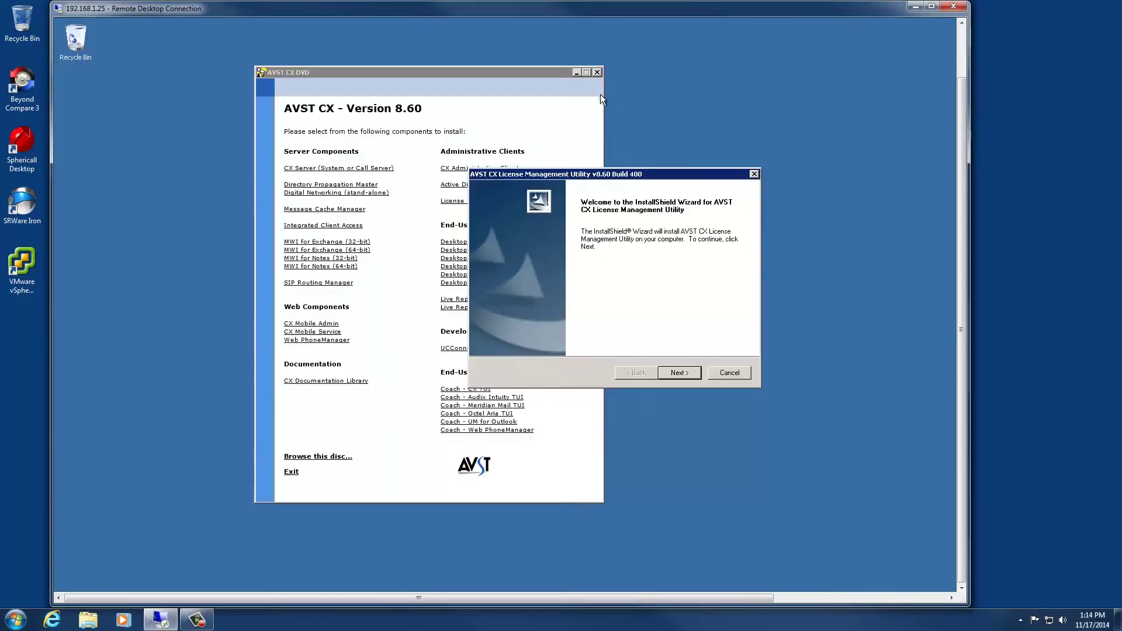
click(596, 72)
click(678, 371)
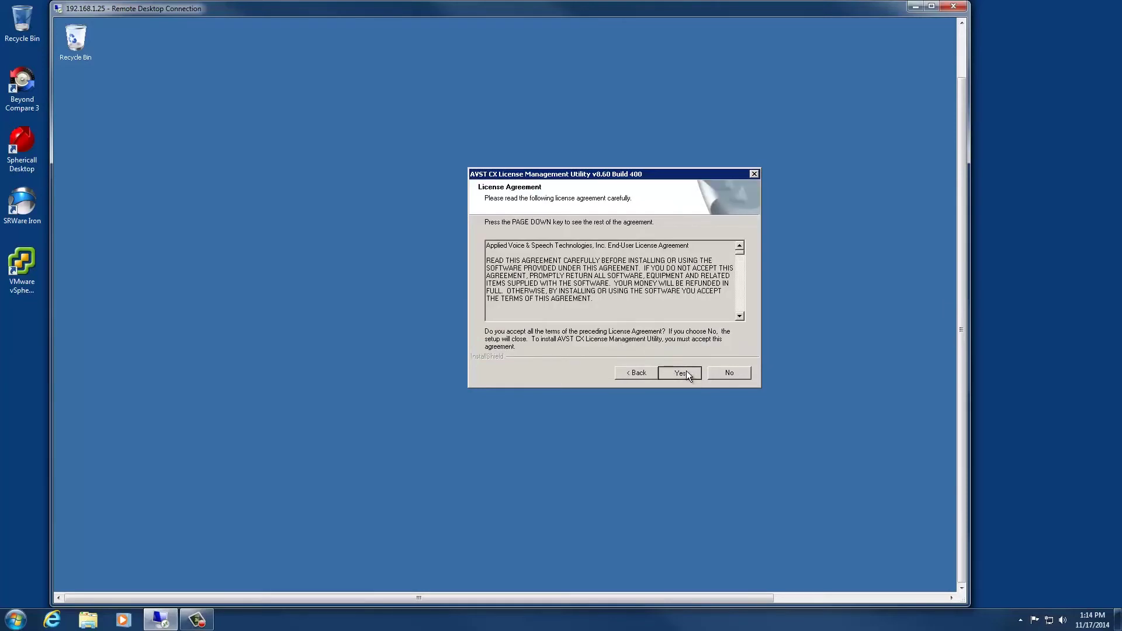
click(686, 371)
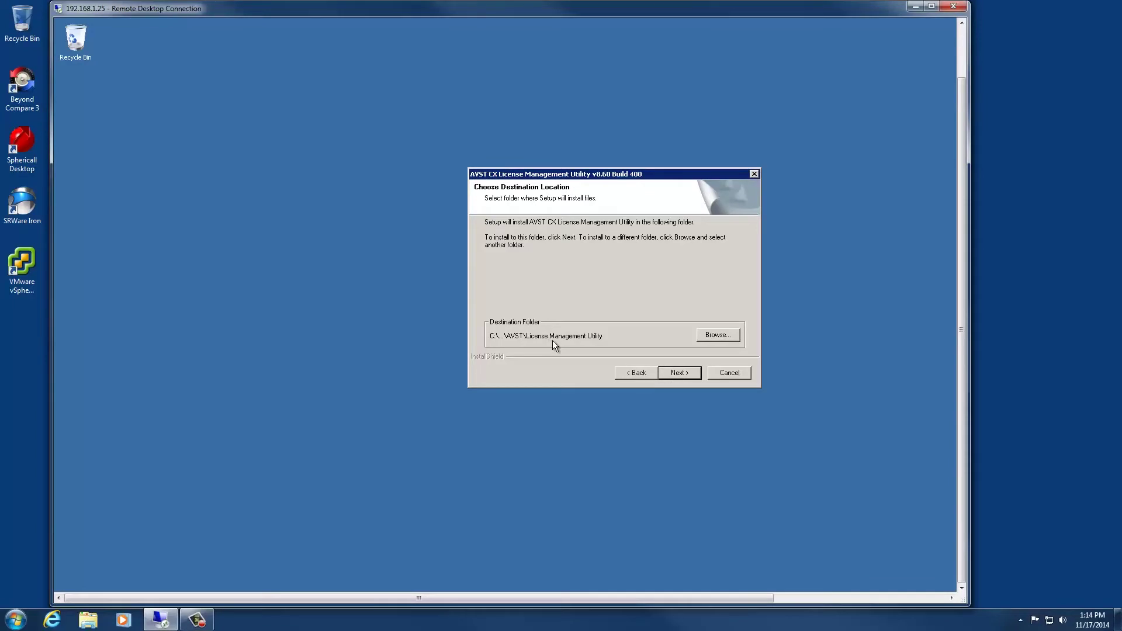
click(681, 373)
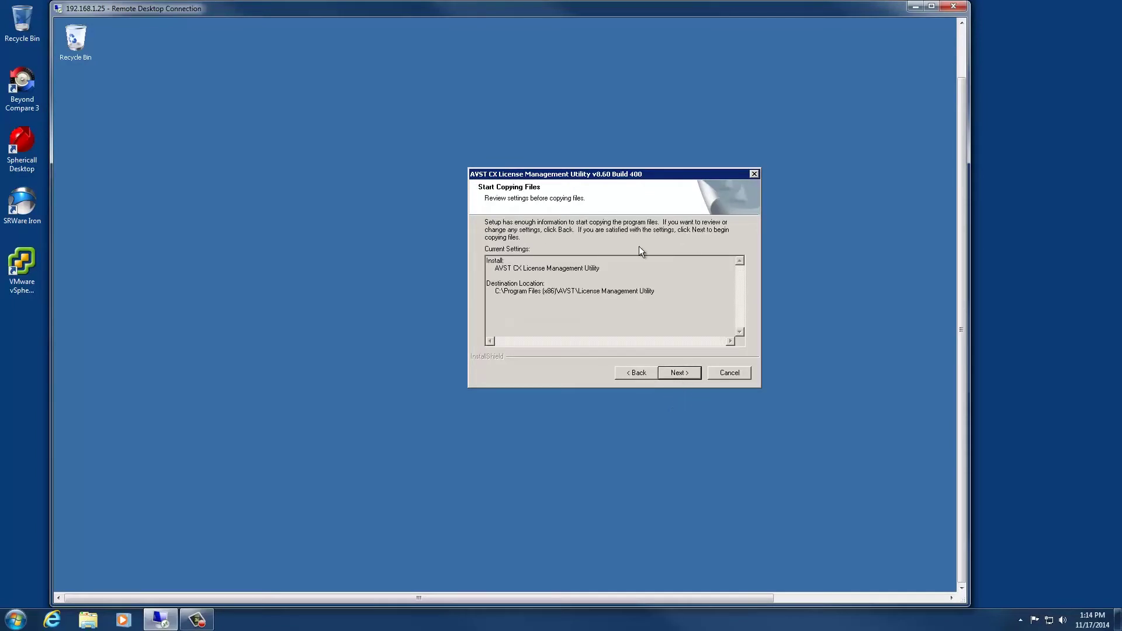
click(680, 372)
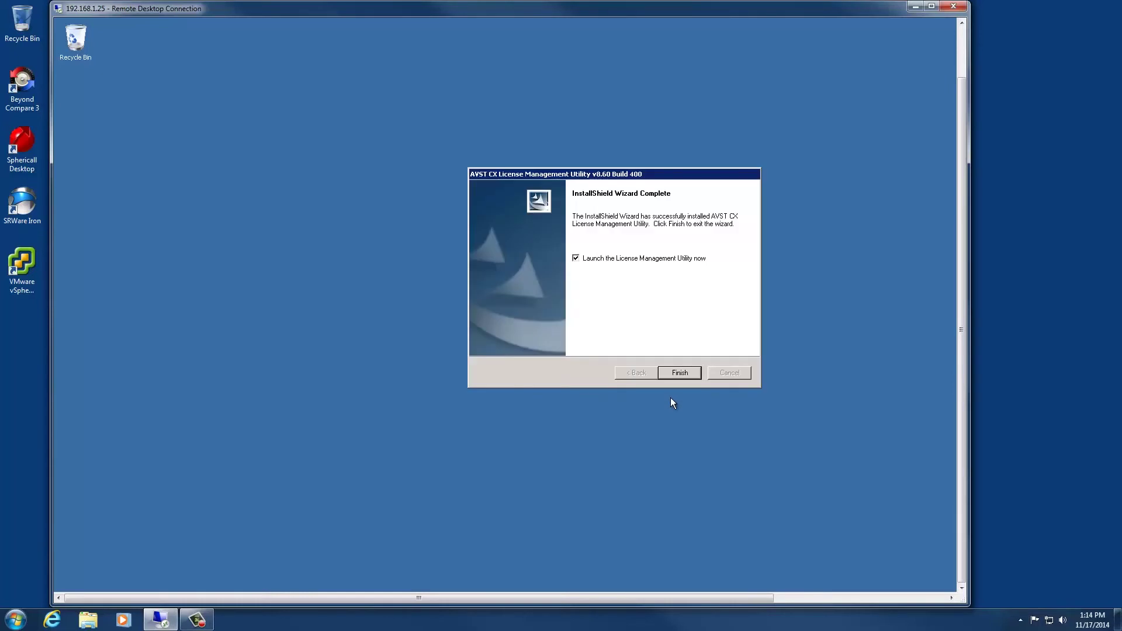
click(678, 368)
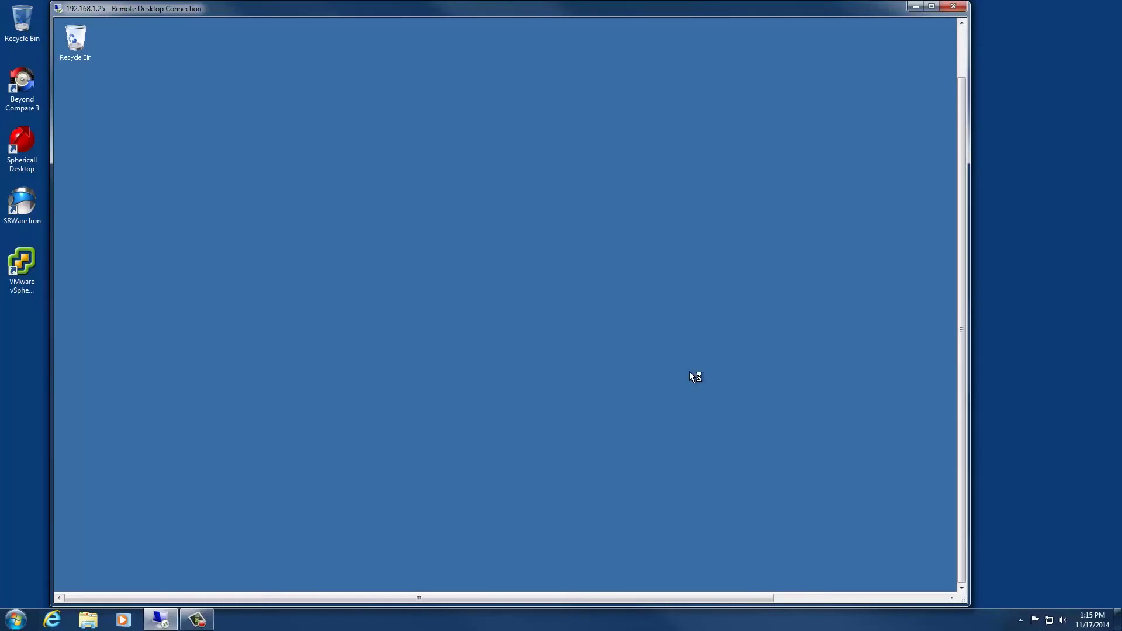
Move the License Management window to the left side of the remote desktop.
drag(610, 194, 373, 209)
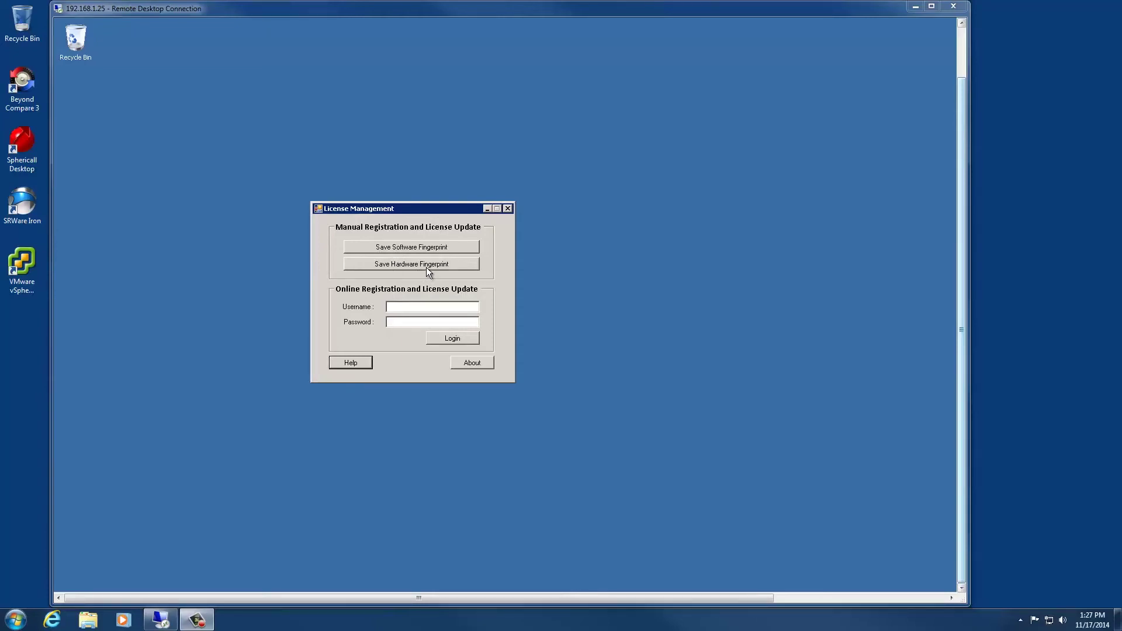
Save the software fingerprint file as machineSWFingerprint-new.
click(425, 247)
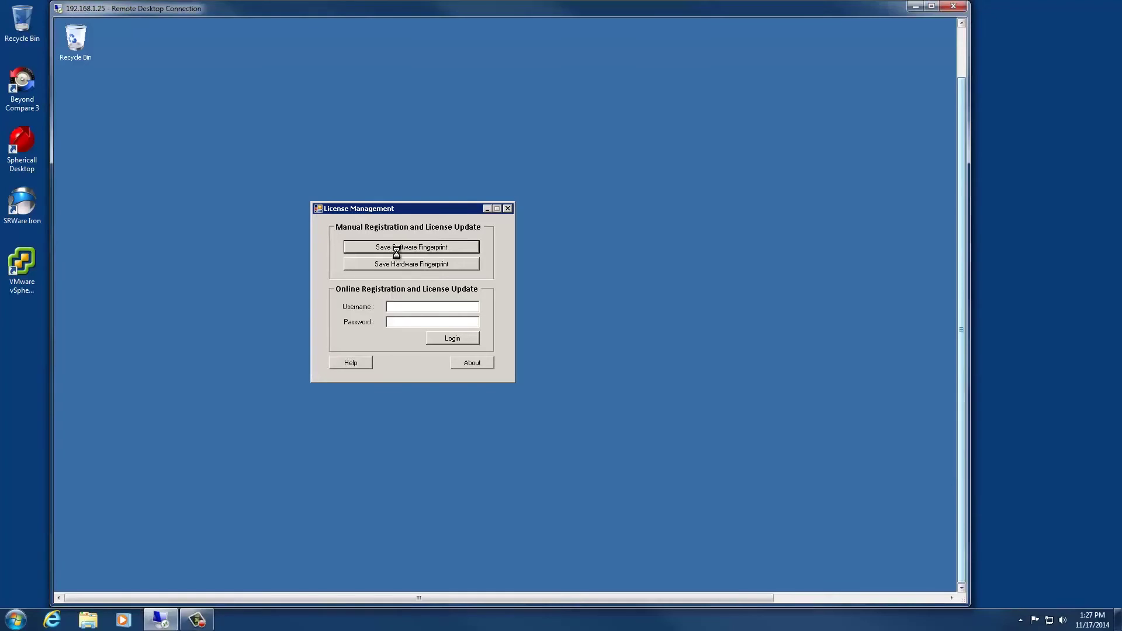
click(457, 471)
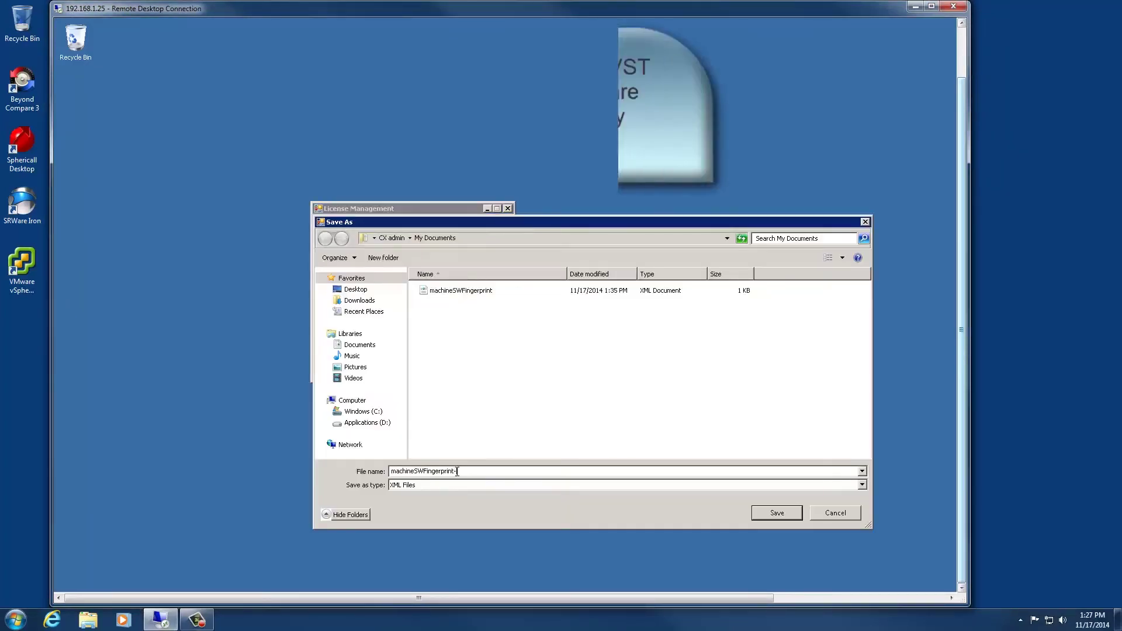
text(-n)
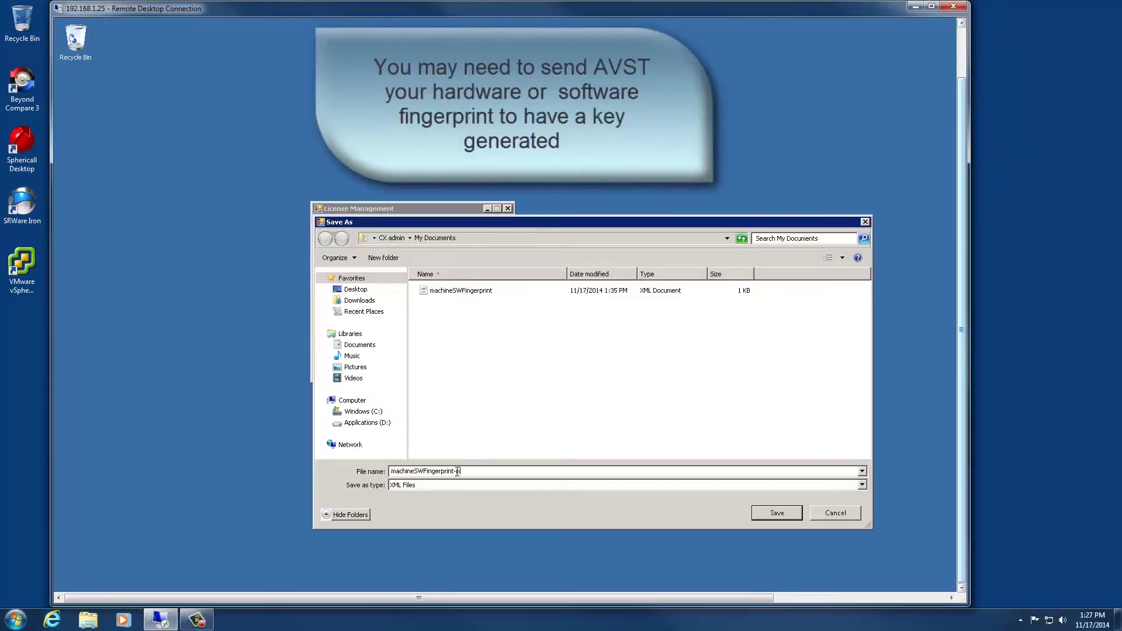
text(w)
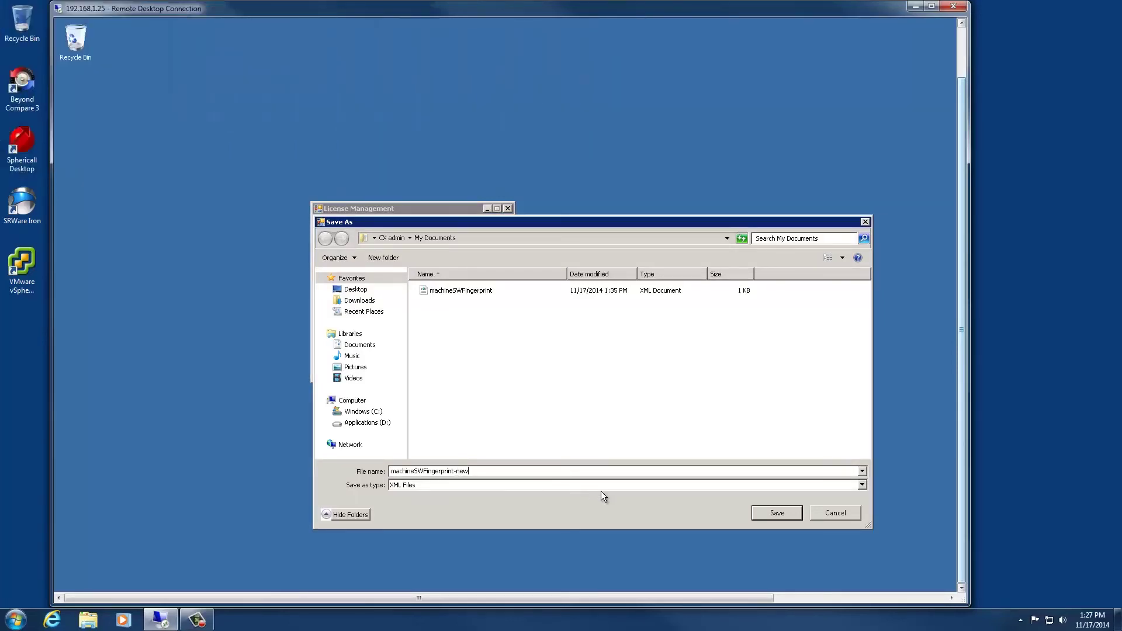
click(776, 512)
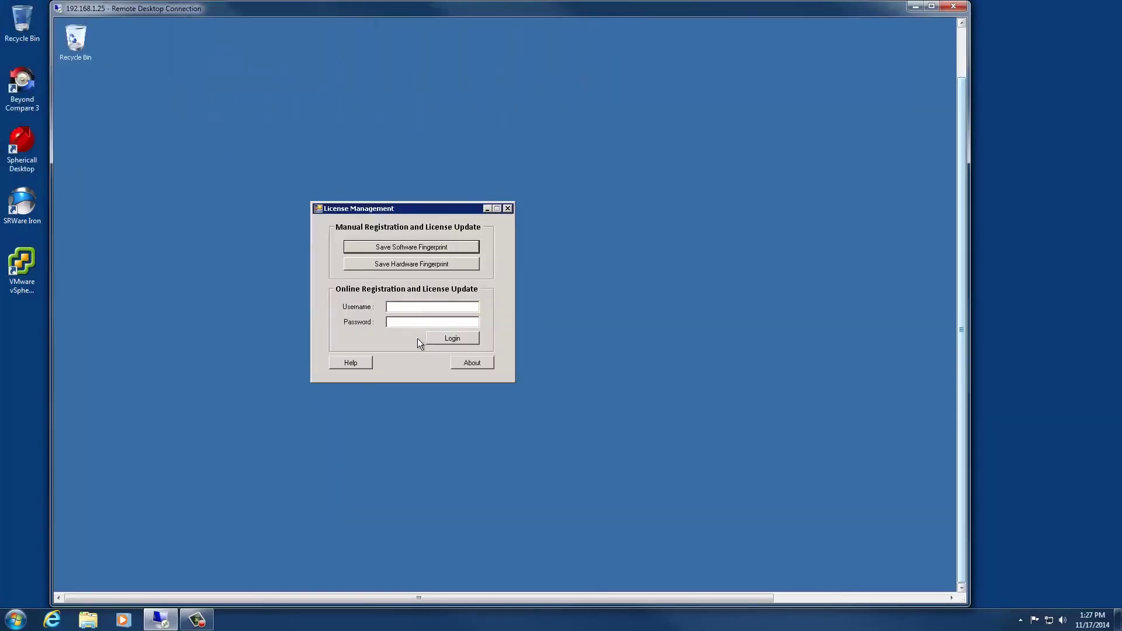
Log in to the online license service with the account e-mail and password.
click(402, 308)
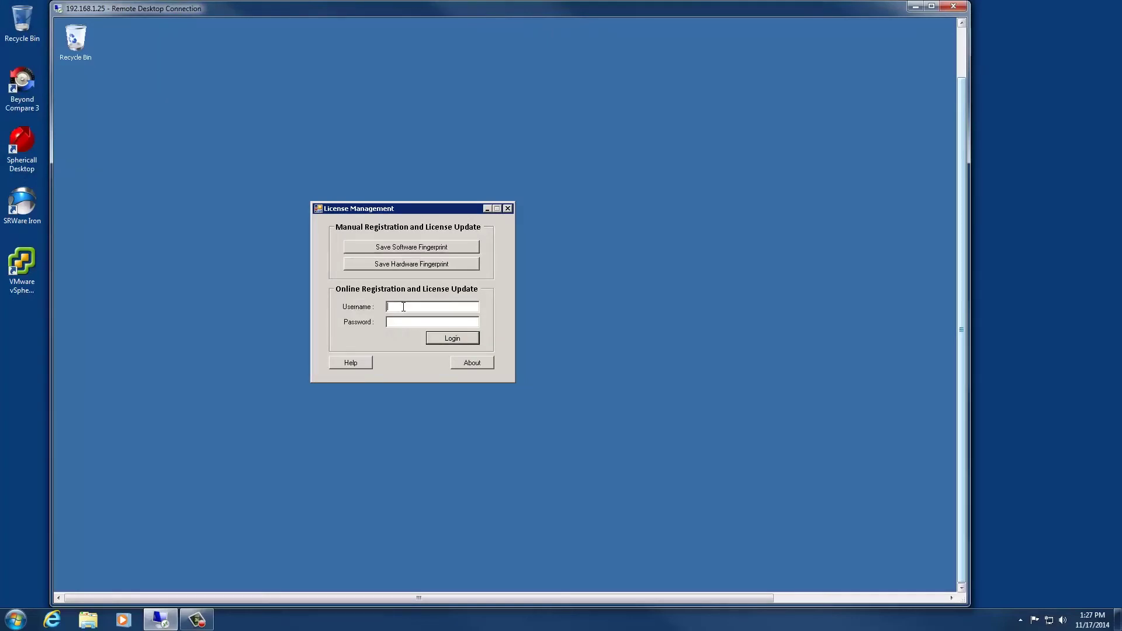
key(Tab)
text(******)
key(Tab)
key(Return)
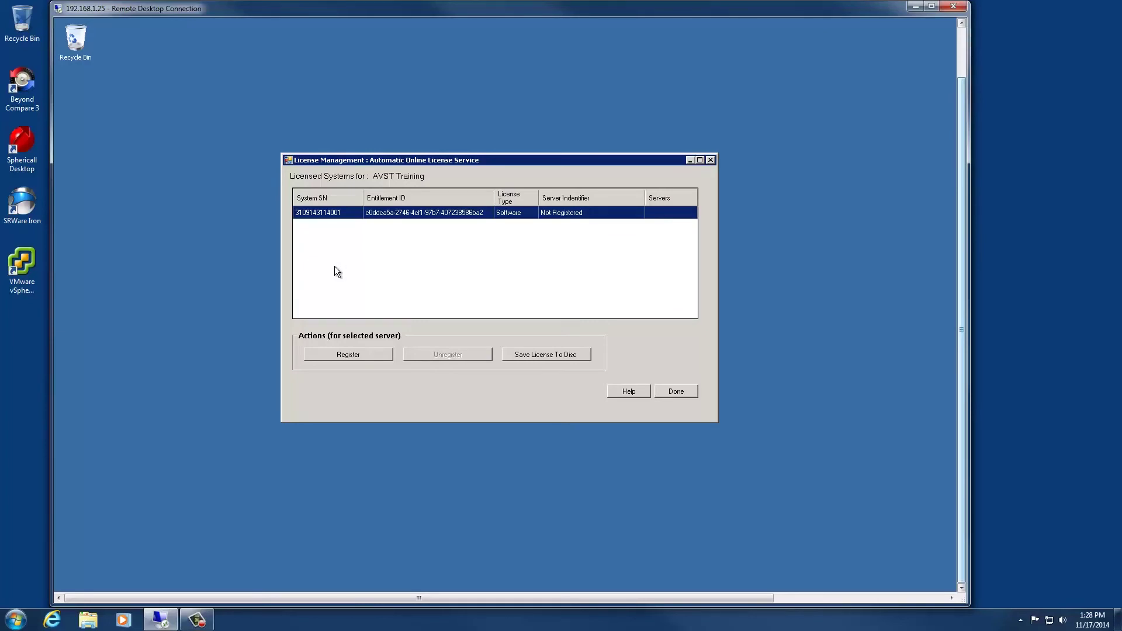
Register the software license with server identifier TXCX-01 and acknowledge the success message.
click(574, 212)
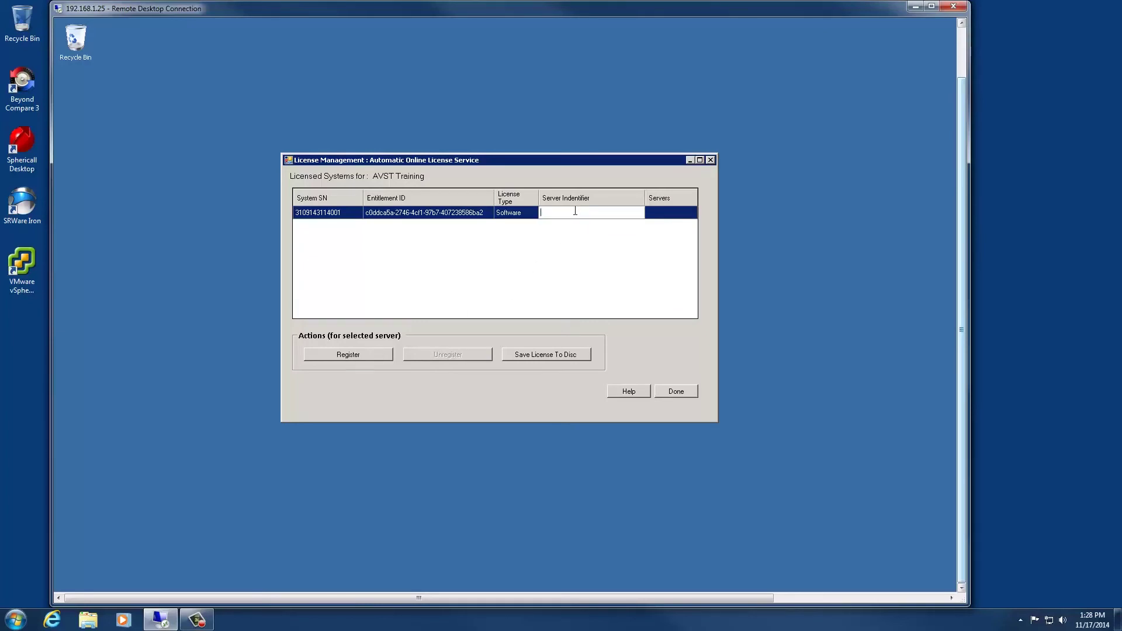
text(T)
text(raining)
click(648, 209)
text(TXCX-01)
click(344, 355)
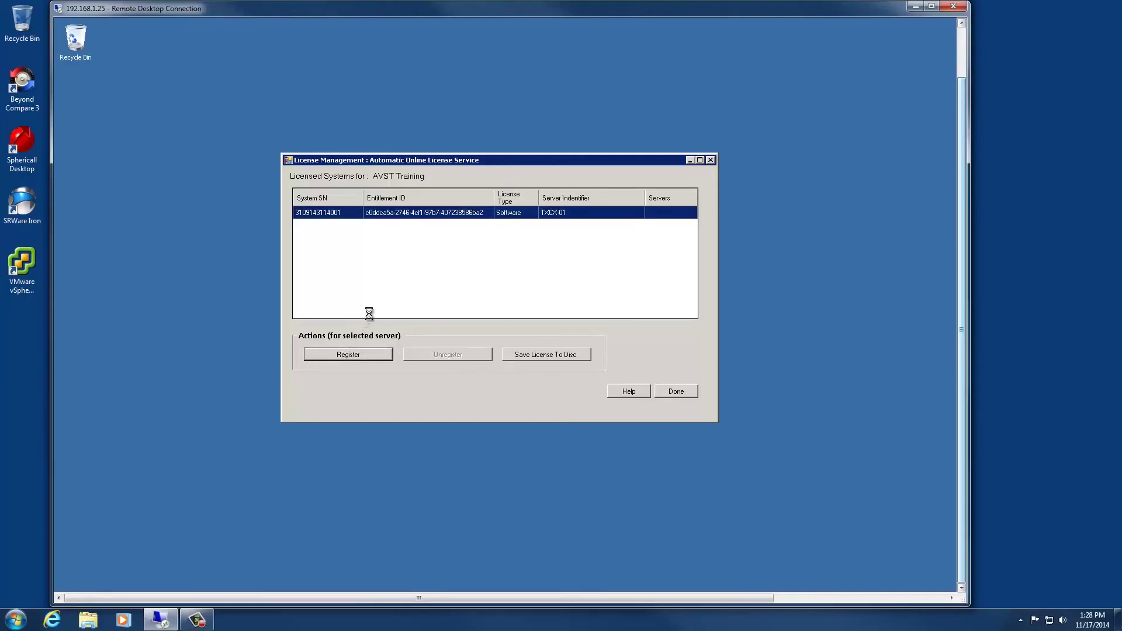
click(643, 313)
Save the license to disc as feature.dat, replacing the existing file, and close the utility.
click(538, 357)
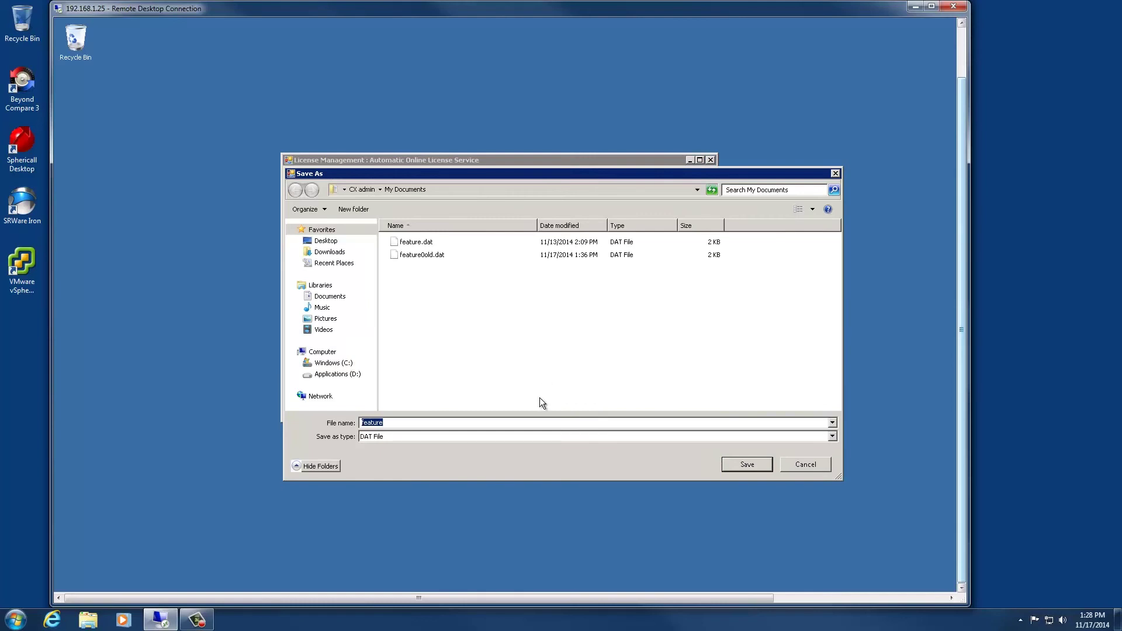
click(745, 465)
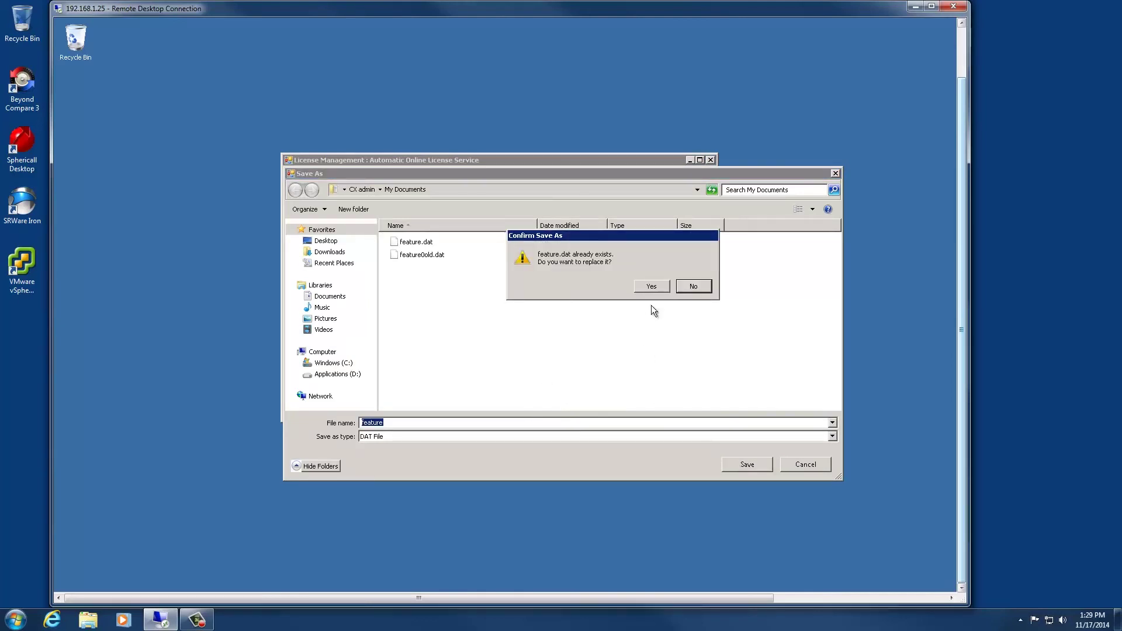
click(649, 287)
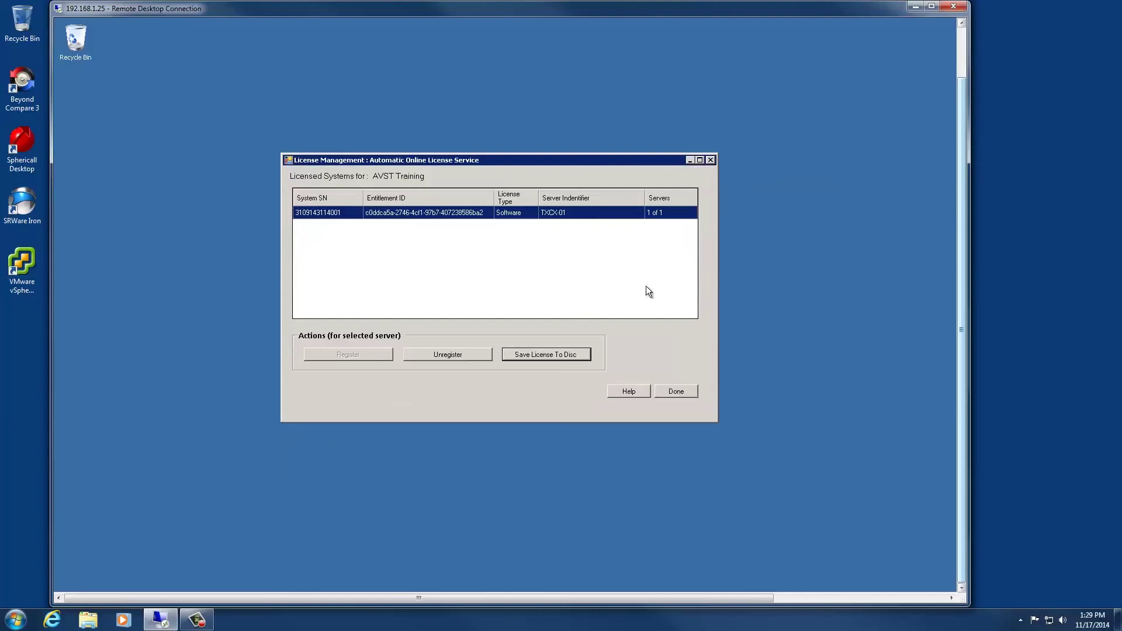
click(676, 391)
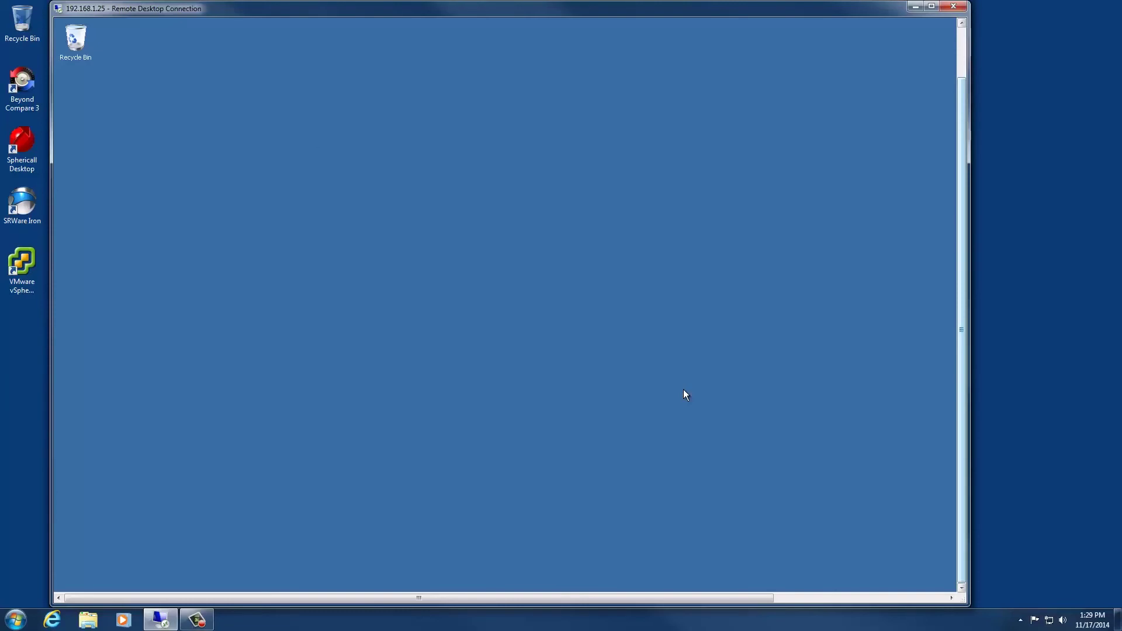
Relaunch CX System Configuration from the Start menu, approve UAC, and show the Features list.
click(65, 581)
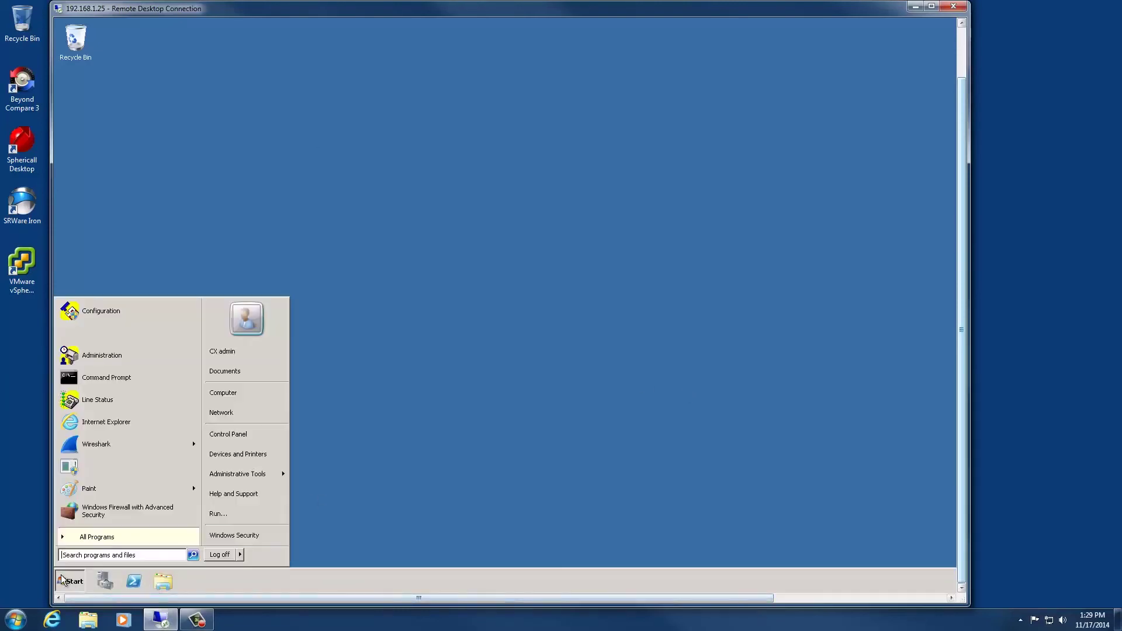
click(111, 312)
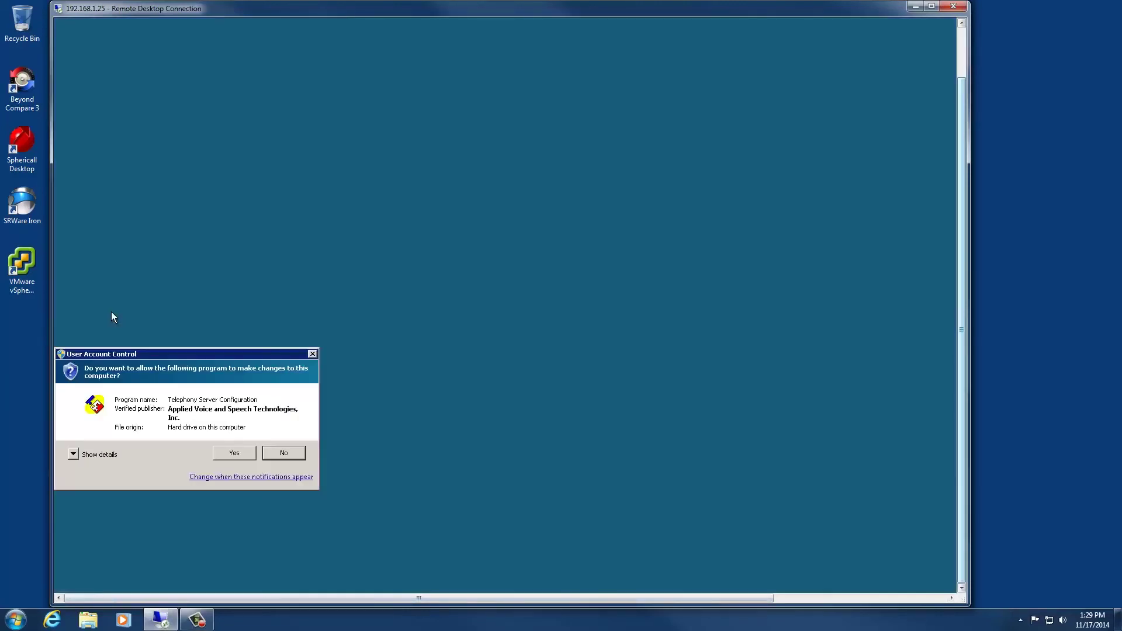
click(235, 452)
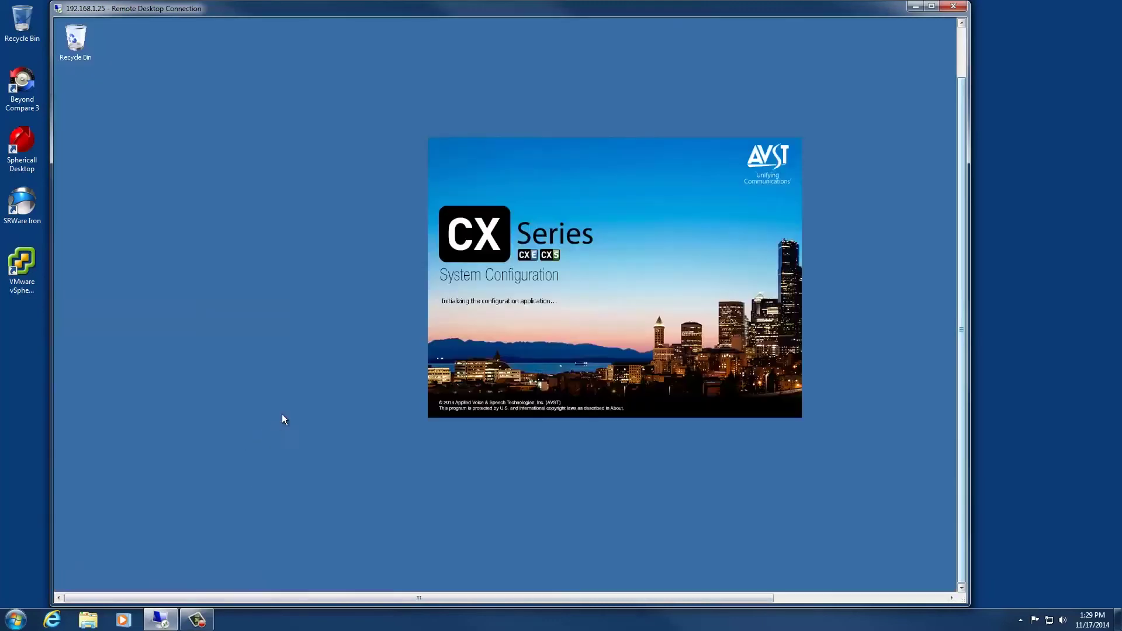
drag(560, 128, 424, 131)
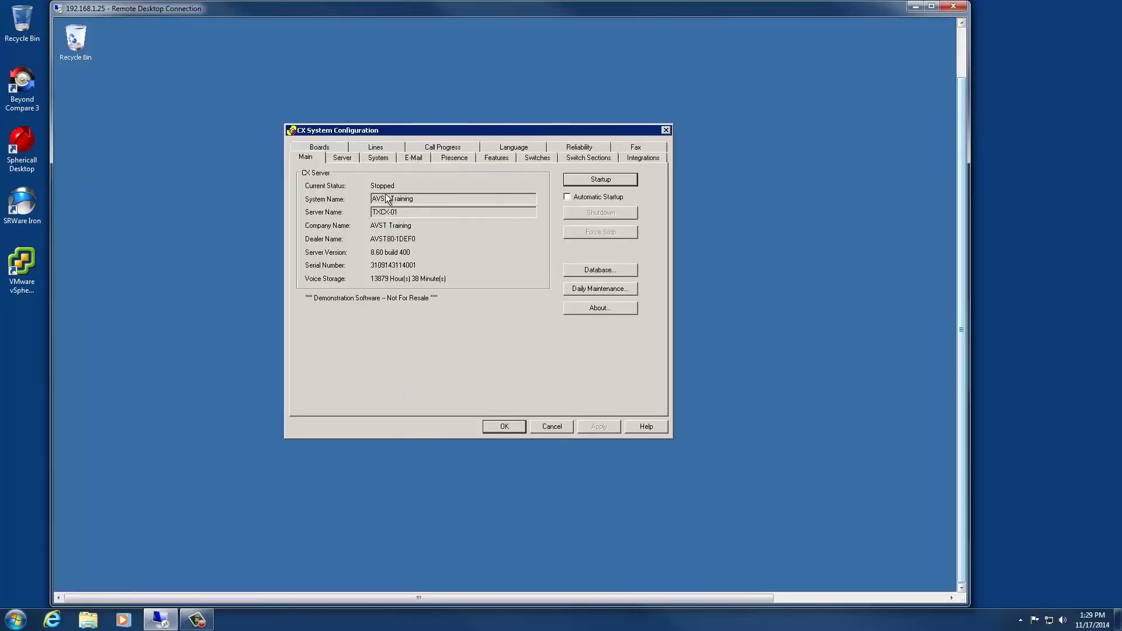
click(498, 158)
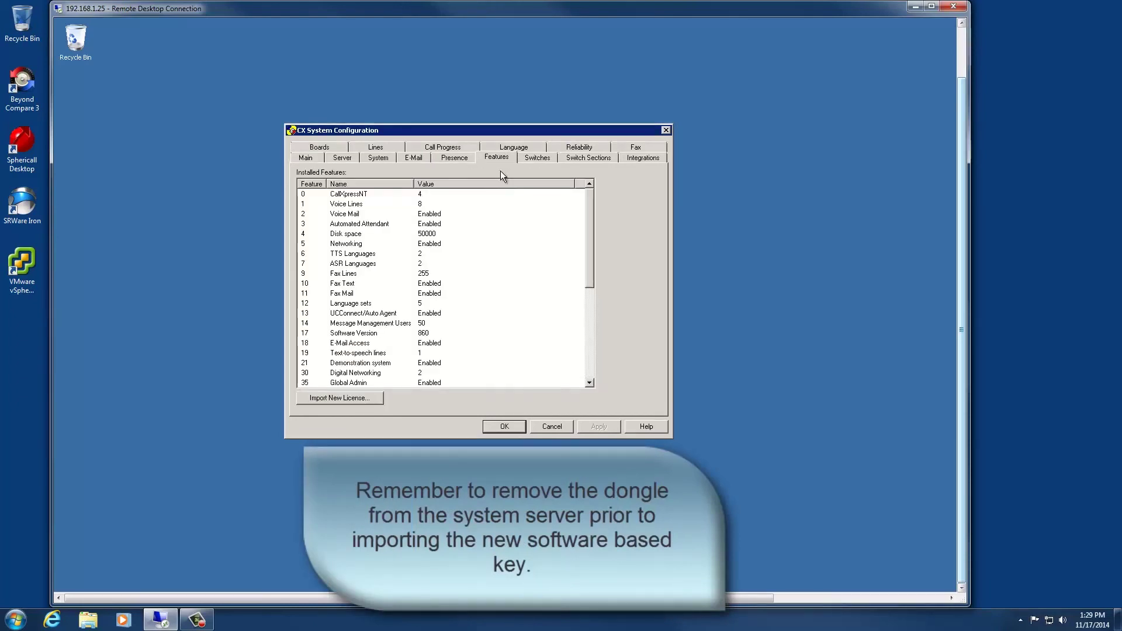
Import feature.dat as the new license and confirm the successful import.
click(349, 397)
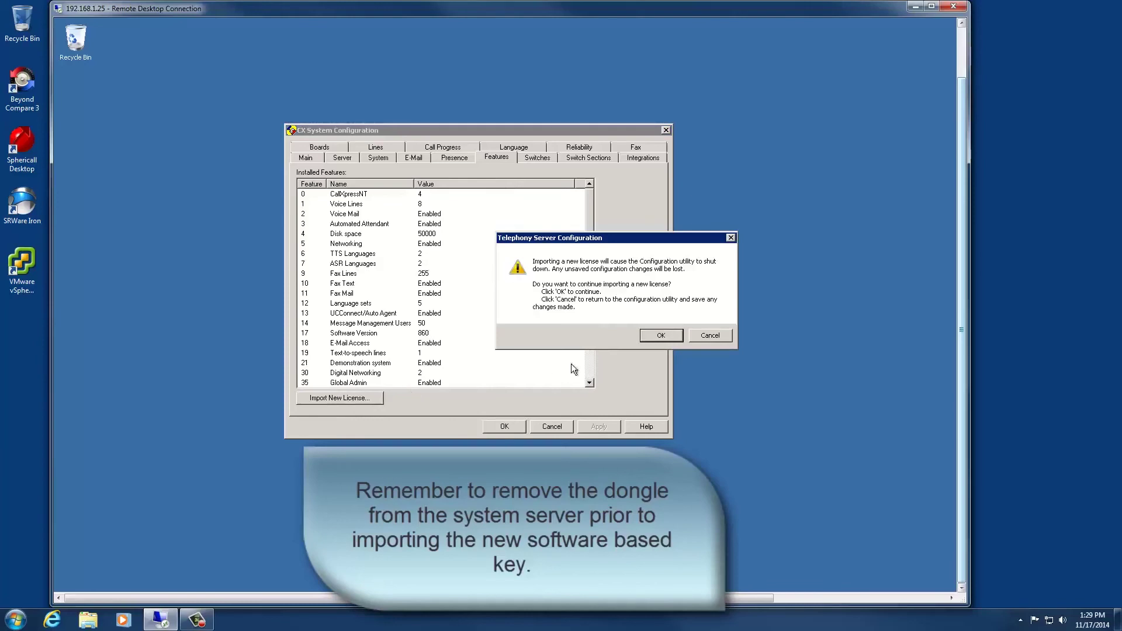
click(658, 335)
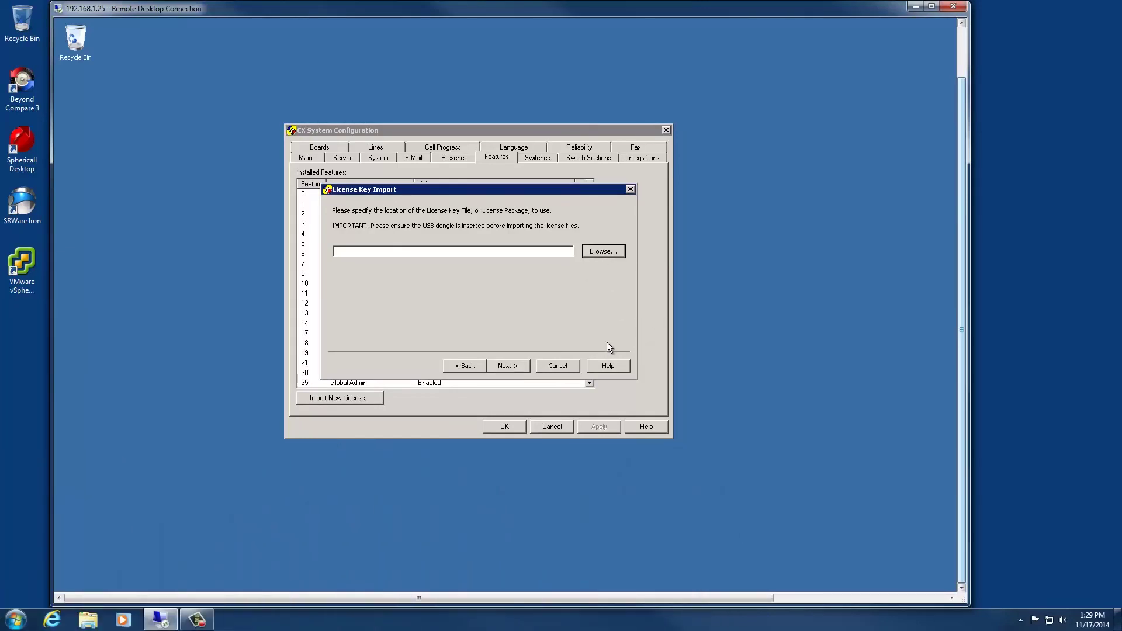
click(602, 250)
click(470, 304)
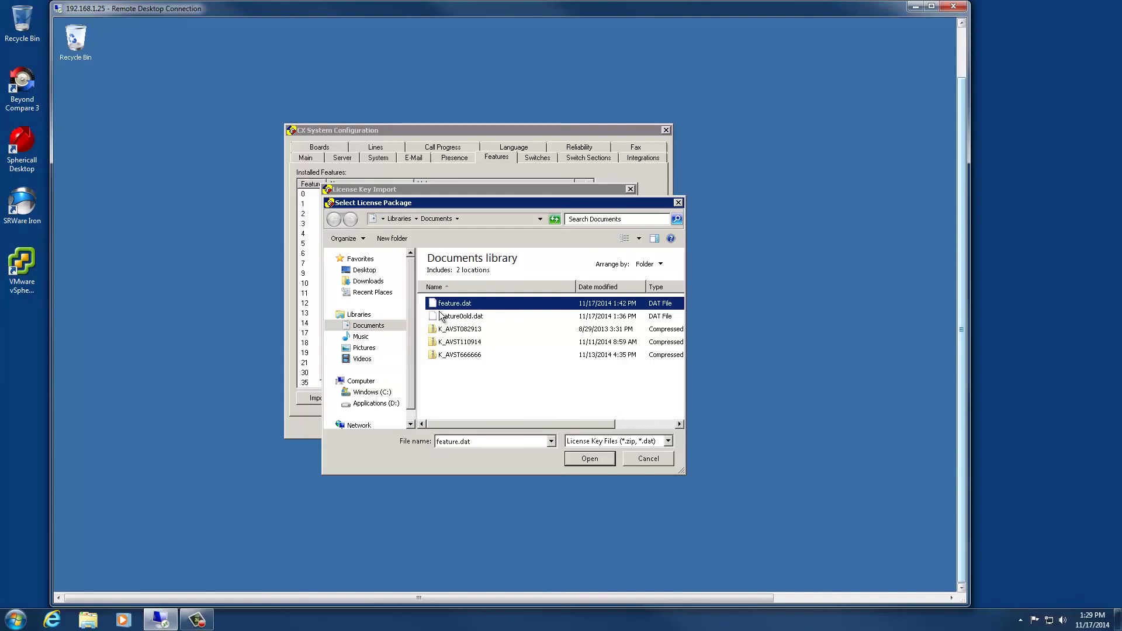
click(583, 458)
click(510, 368)
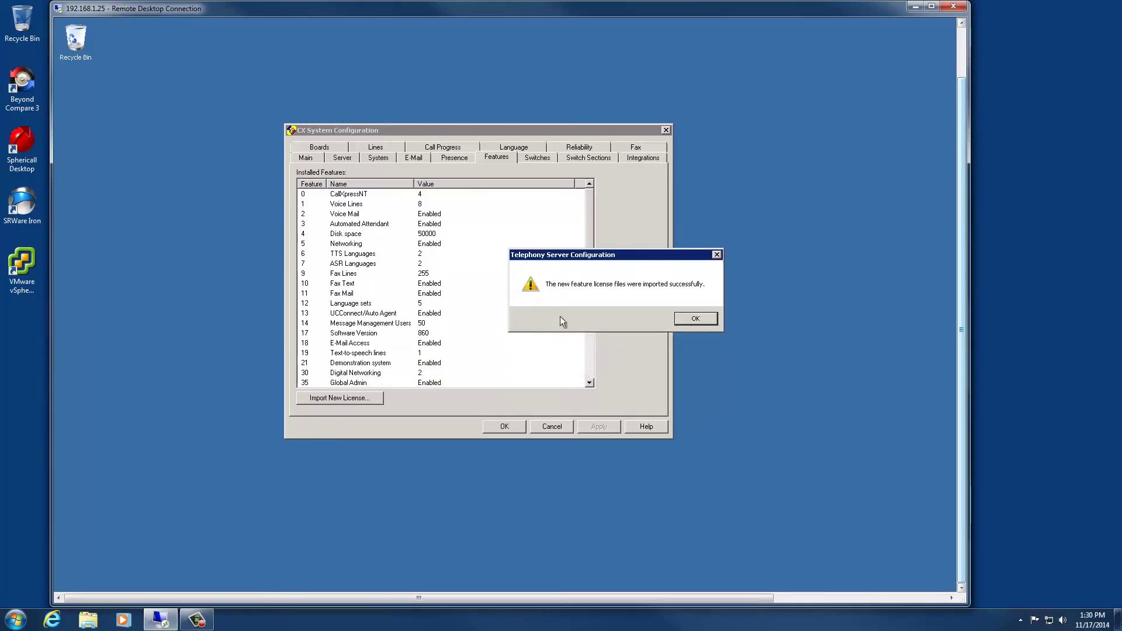
click(692, 321)
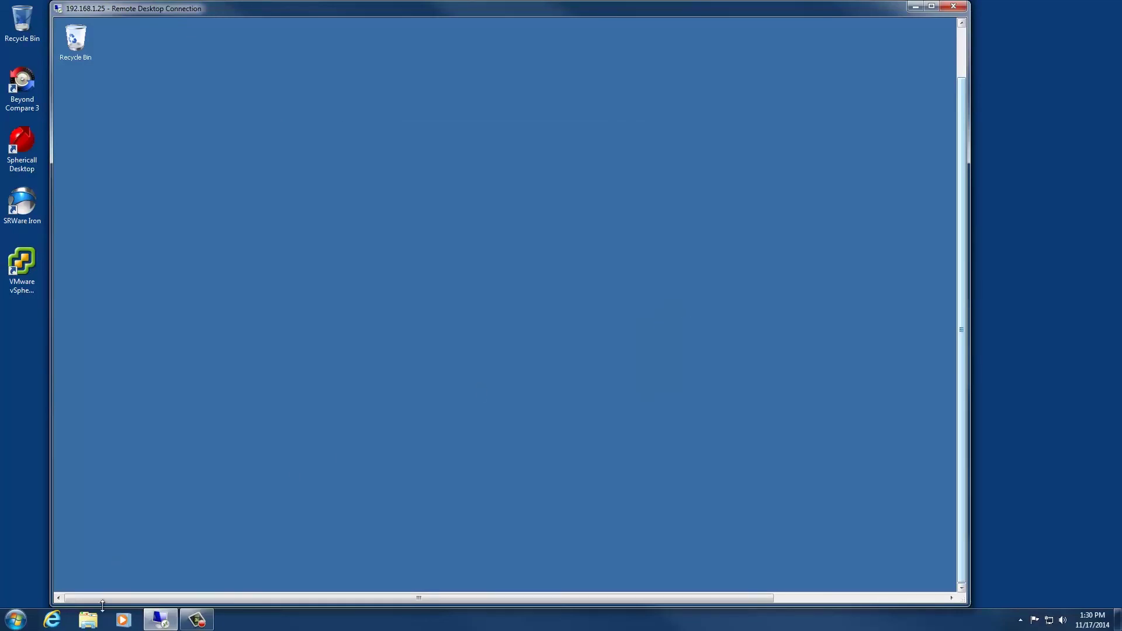
Reopen CX System Configuration with UAC approval and click Startup to start the CX server.
mouse_move(78, 588)
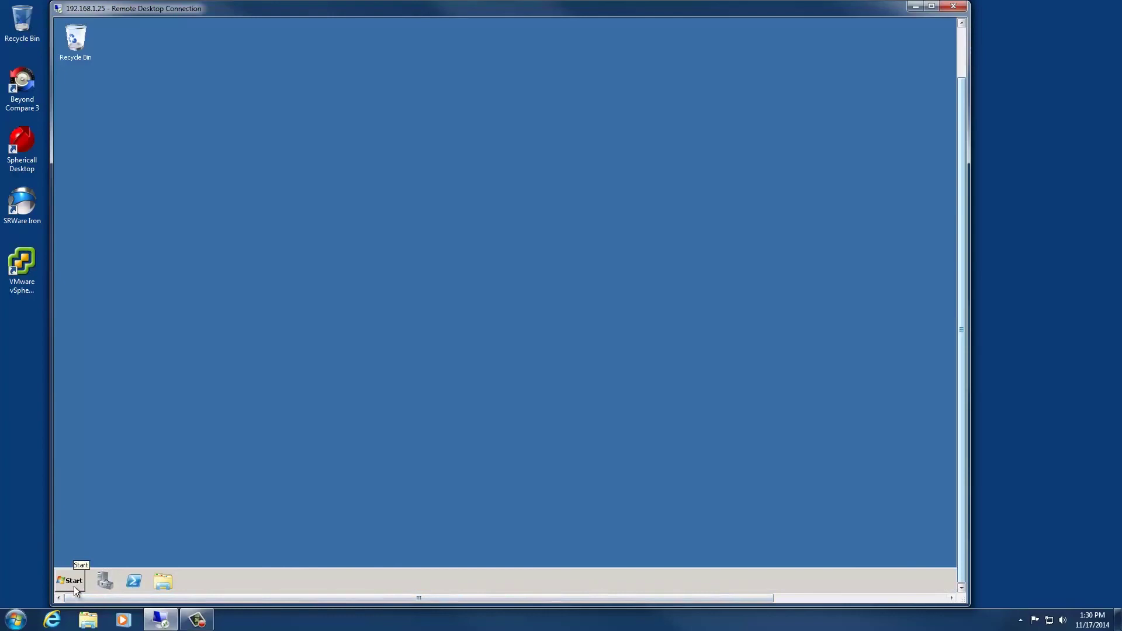
click(74, 586)
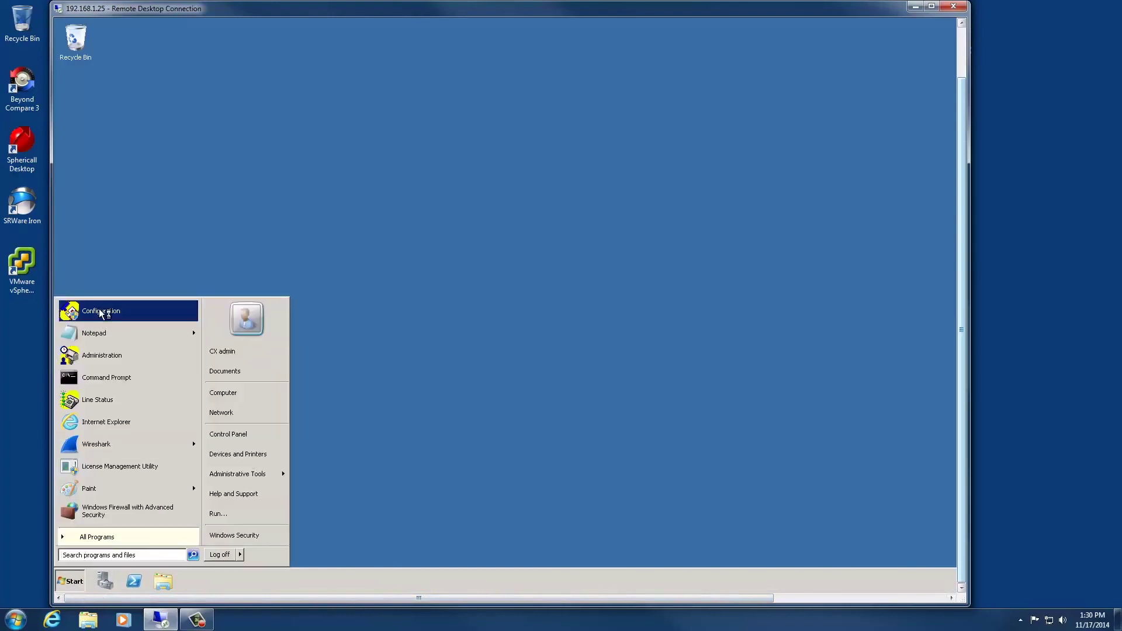
click(99, 309)
click(226, 455)
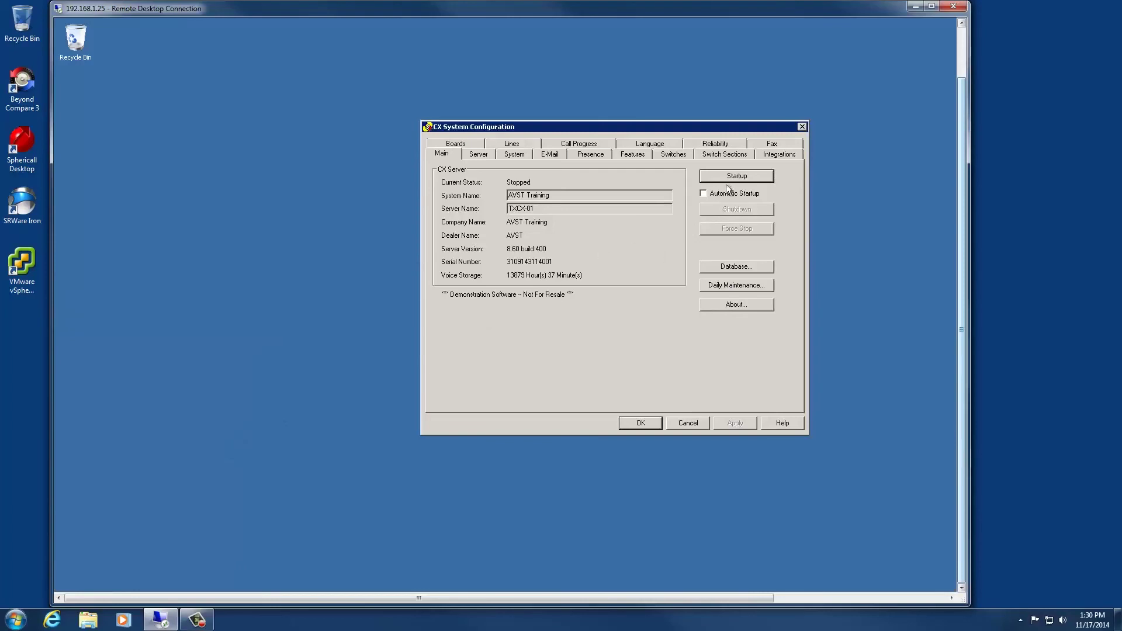
click(724, 176)
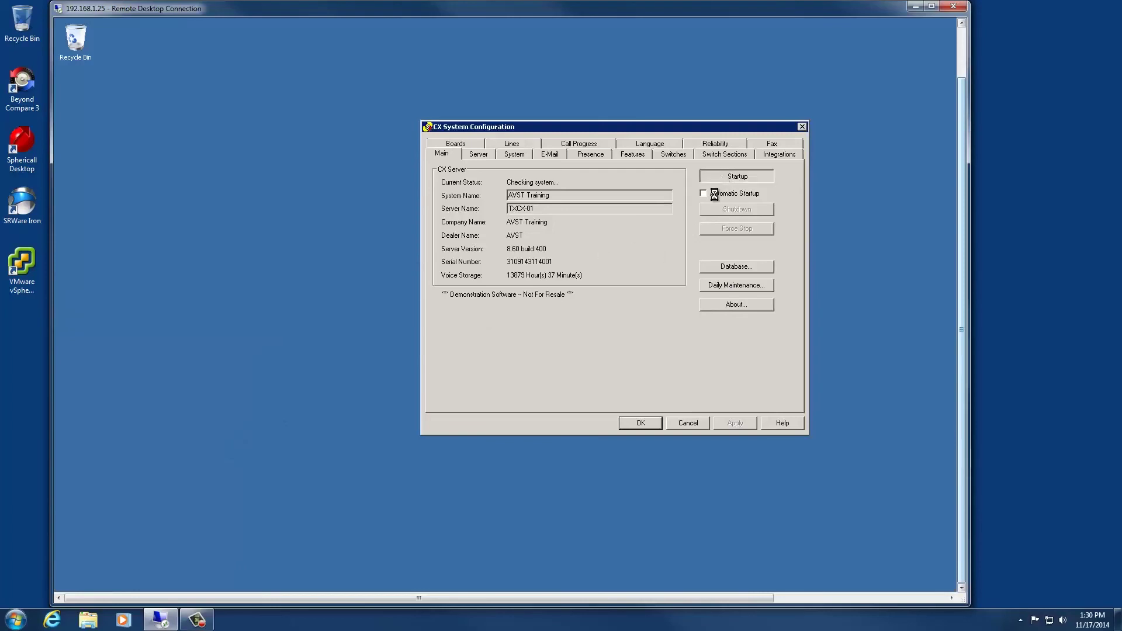